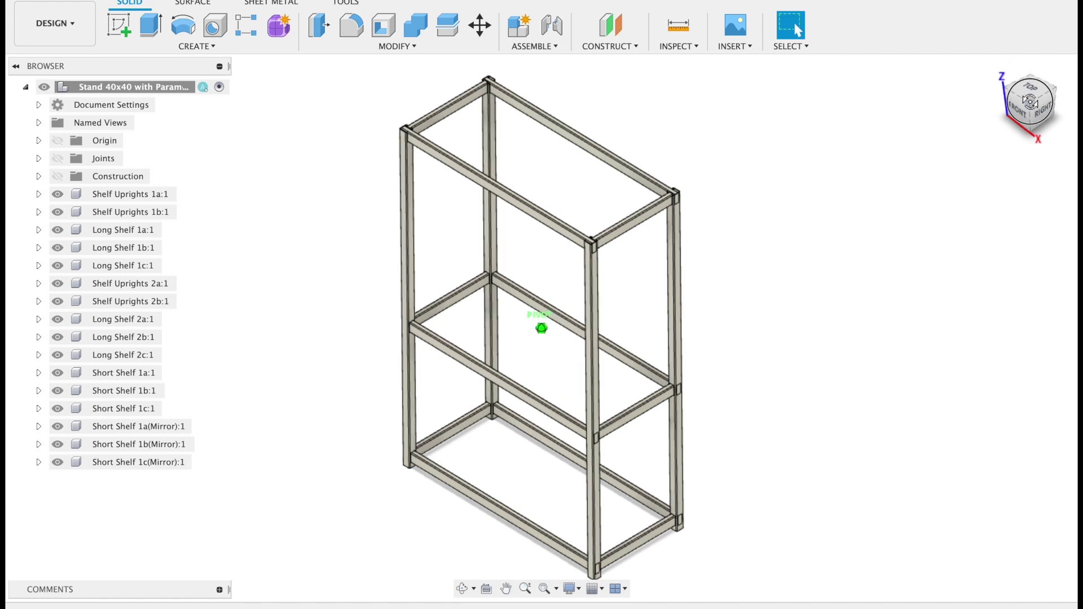
Step: Inspect Long Shelf 2b's slot by viewing the frame from below and briefly hiding the shelf
mouse_move(1007, 119)
shift+middle_down()
mouse_move(914, 212)
mouse_move(850, 310)
shift+middle_up()
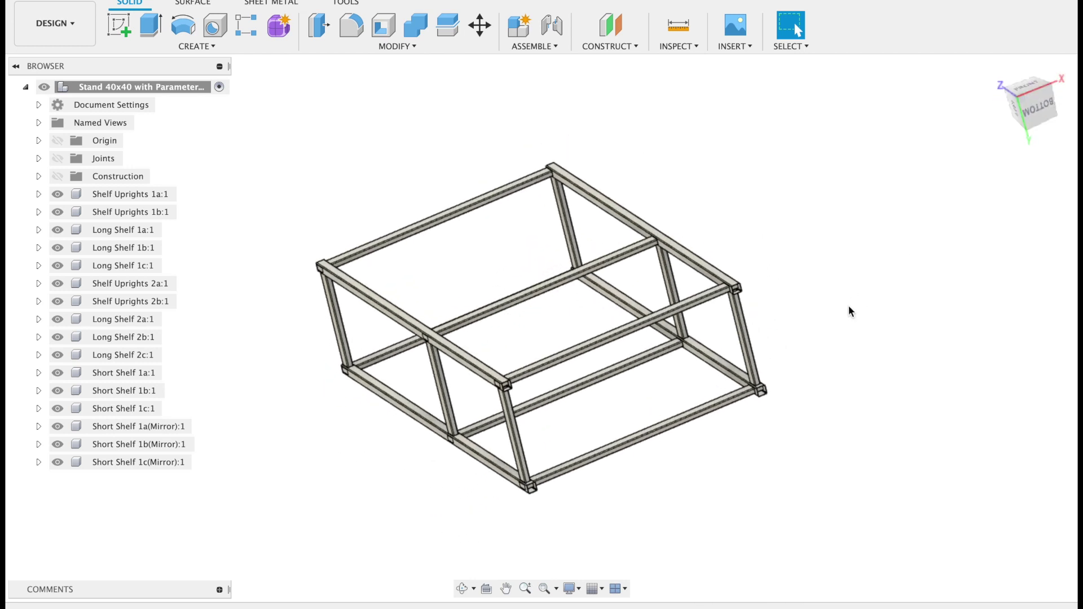
mouse_move(1028, 104)
click(997, 74)
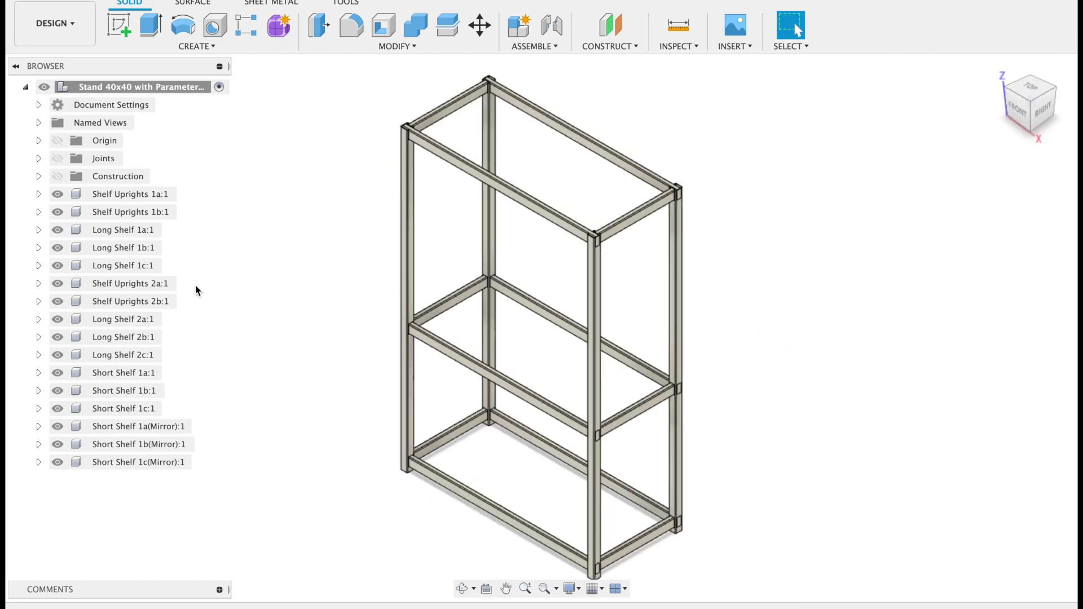
click(64, 340)
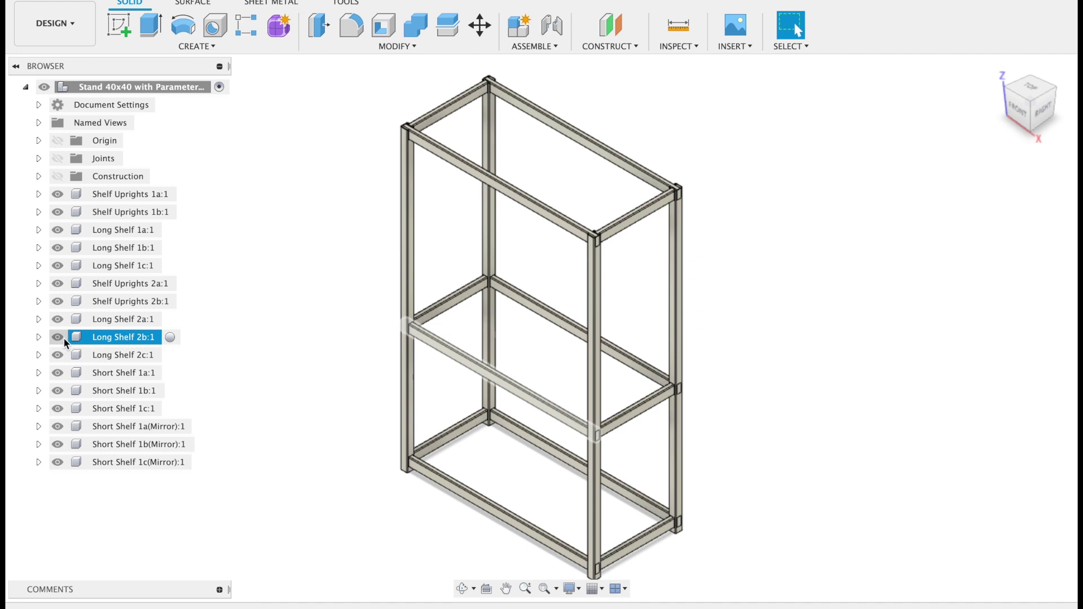
click(58, 337)
scroll(428, 330, up, 2)
scroll(429, 339, up, 3)
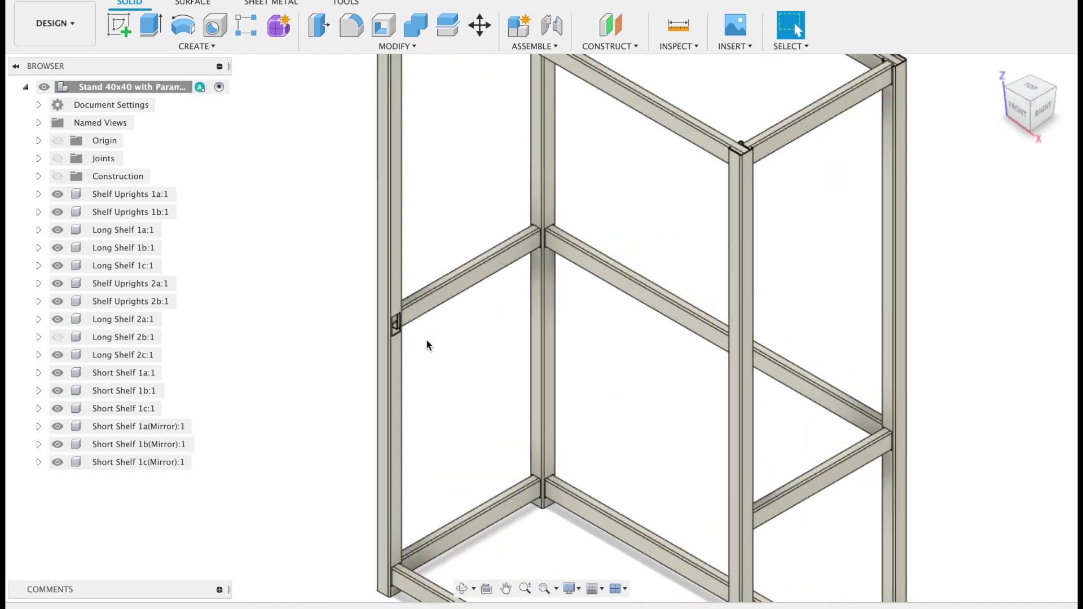
scroll(429, 344, up, 3)
scroll(424, 339, up, 3)
scroll(424, 339, up, 2)
scroll(421, 333, up, 2)
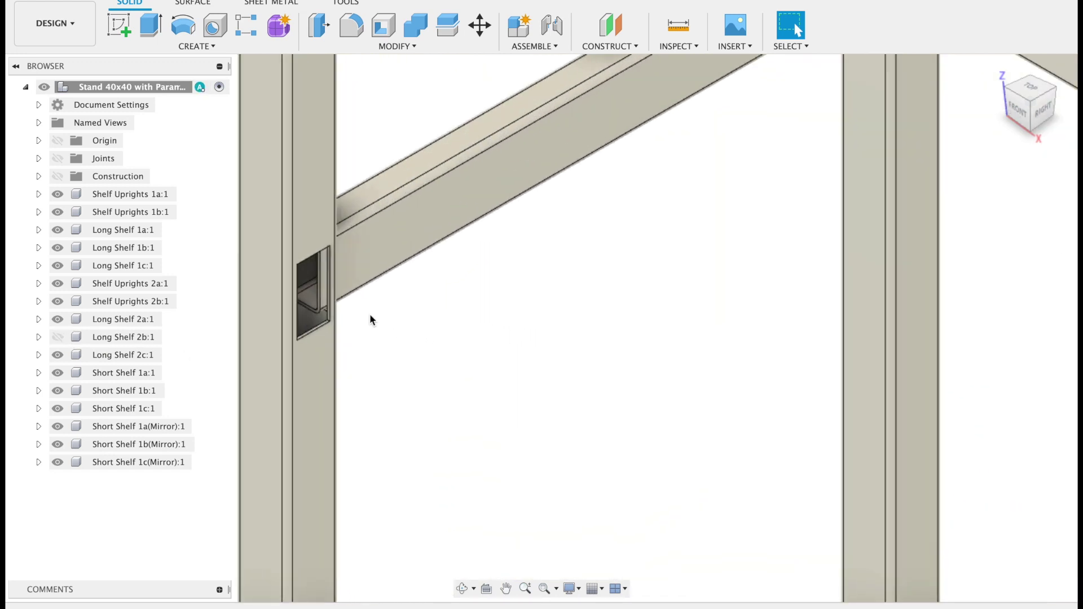
scroll(371, 318, up, 2)
scroll(279, 292, up, 2)
scroll(279, 291, up, 2)
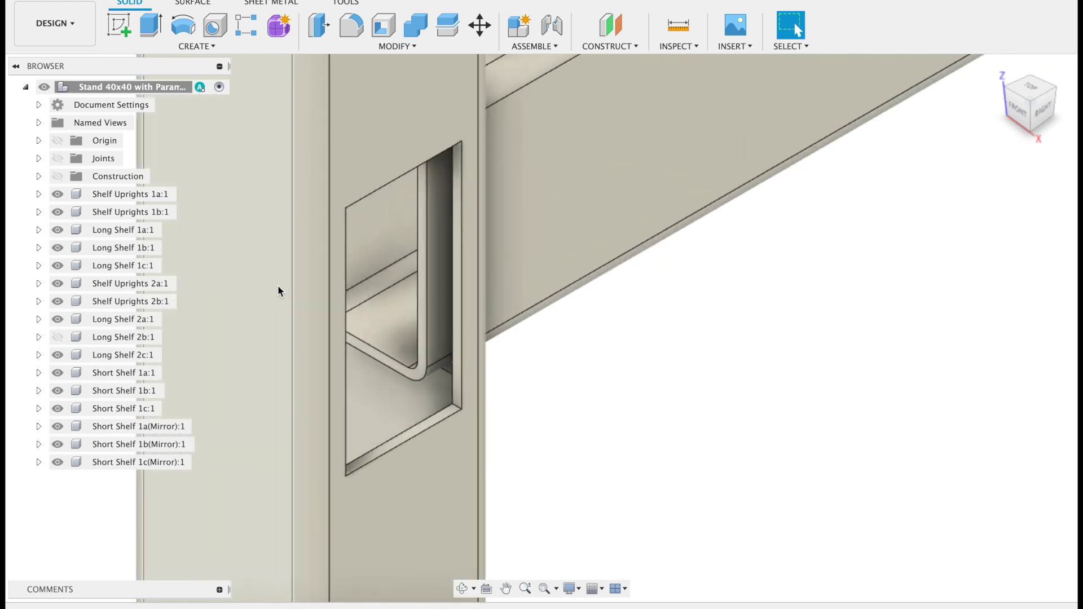
click(57, 337)
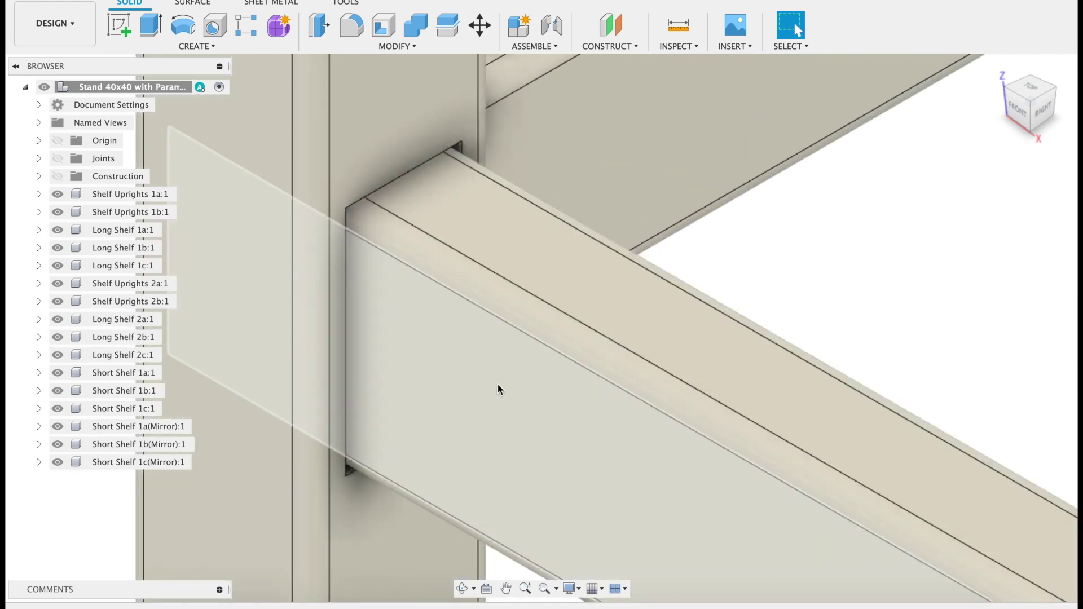
click(544, 588)
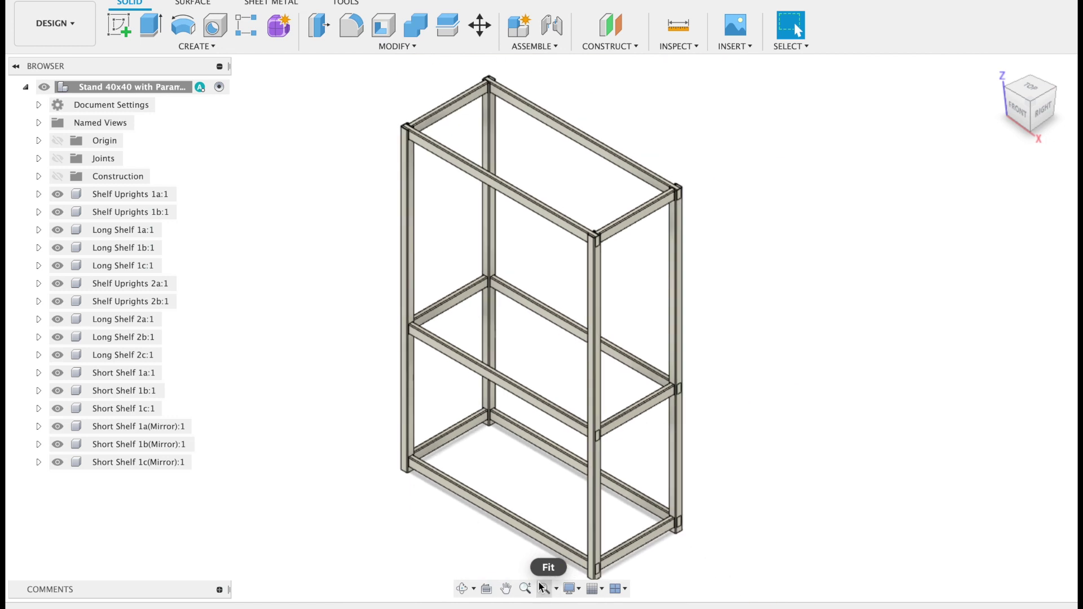
Step: Switch to the Simulation workspace and display the study's stress results
click(51, 26)
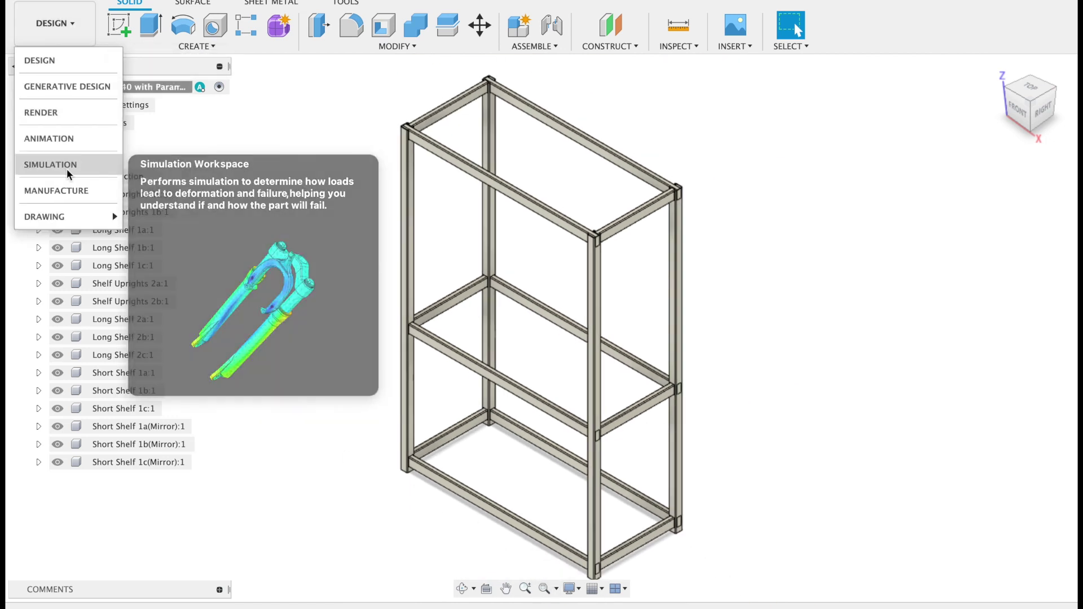
click(67, 168)
click(121, 359)
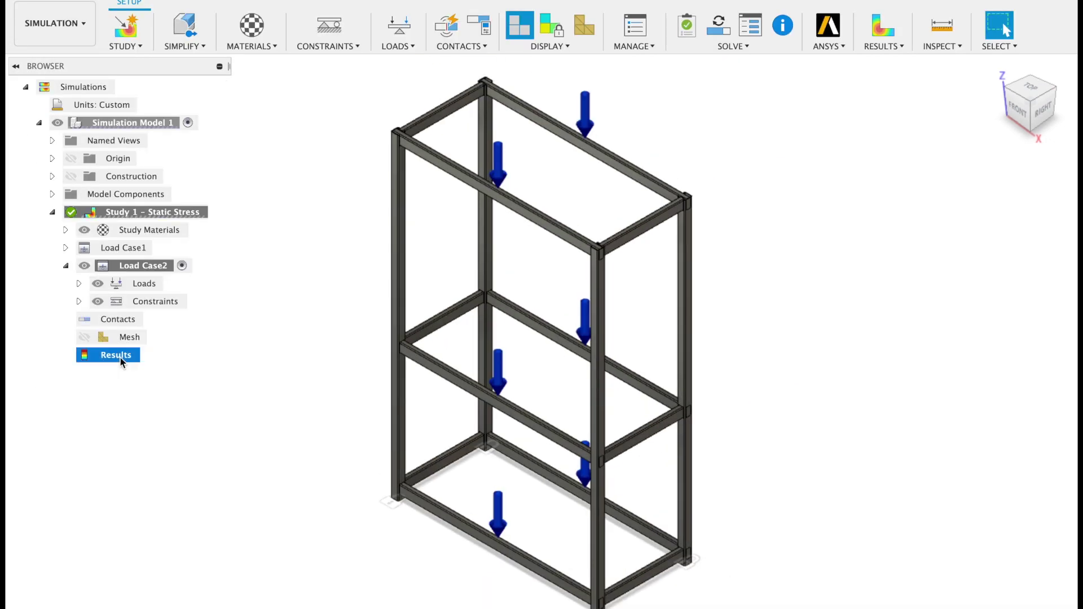
right_click(123, 359)
click(145, 371)
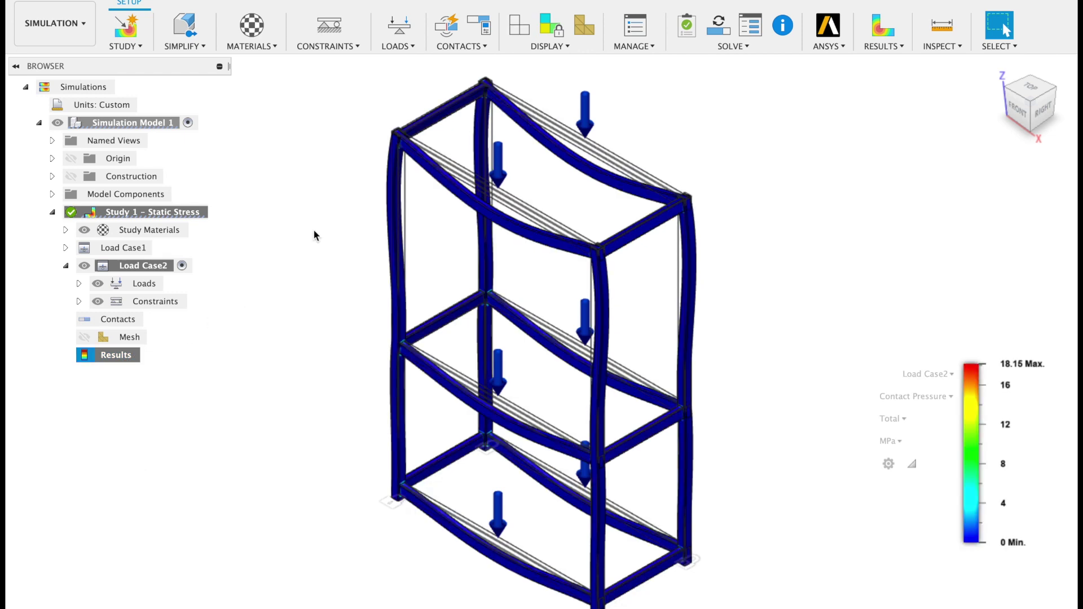
Step: Review the results details, including the 6.21 minimum safety factor for Load Case 2
click(891, 374)
drag(703, 125, 825, 124)
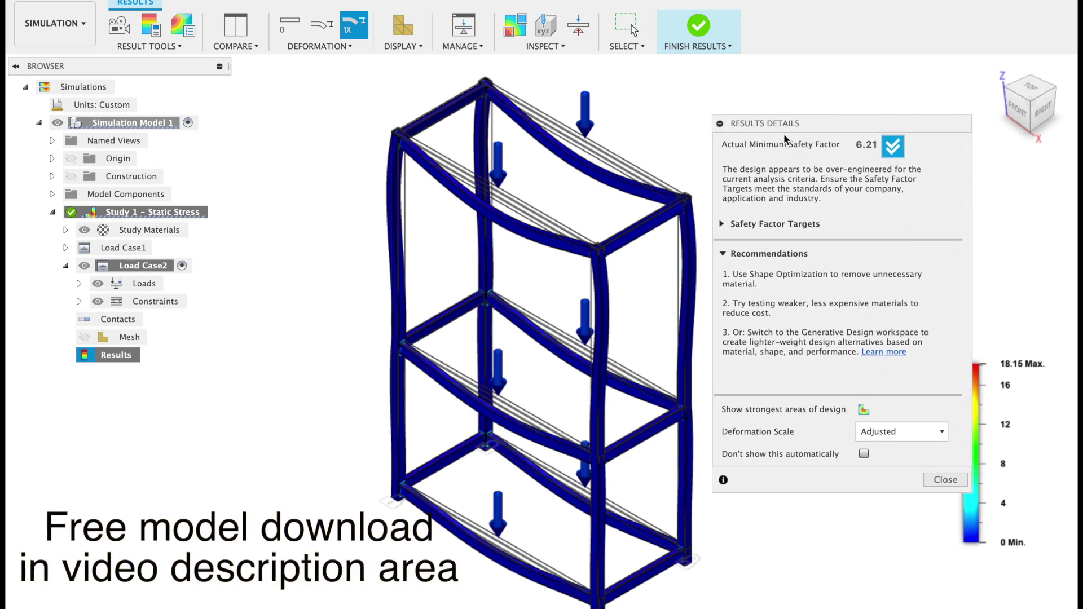
click(931, 481)
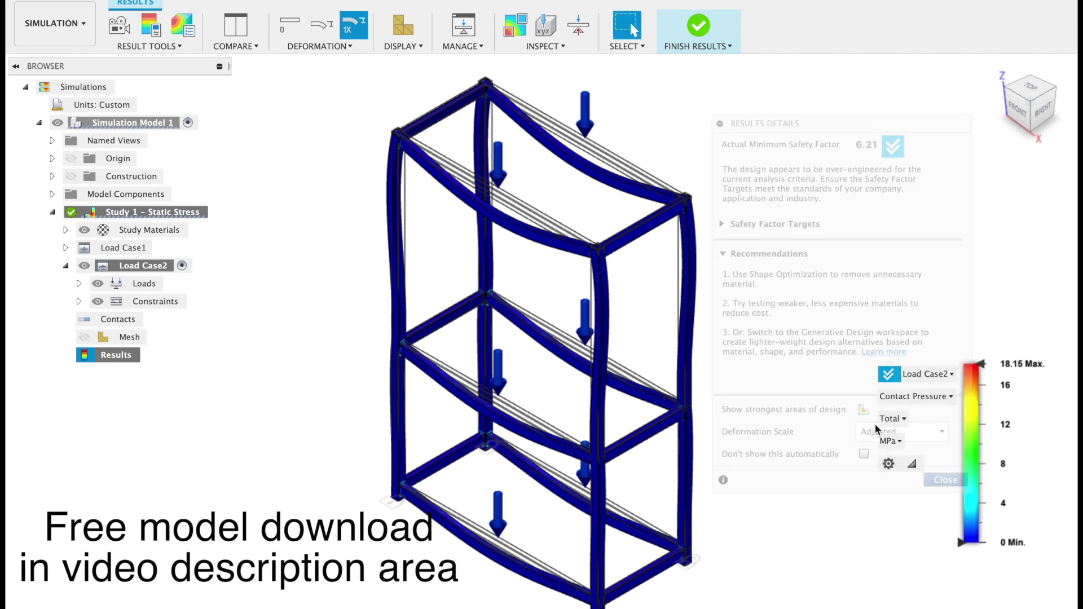
Step: Finish the results, return to the Design workspace and close the Data panel
click(698, 27)
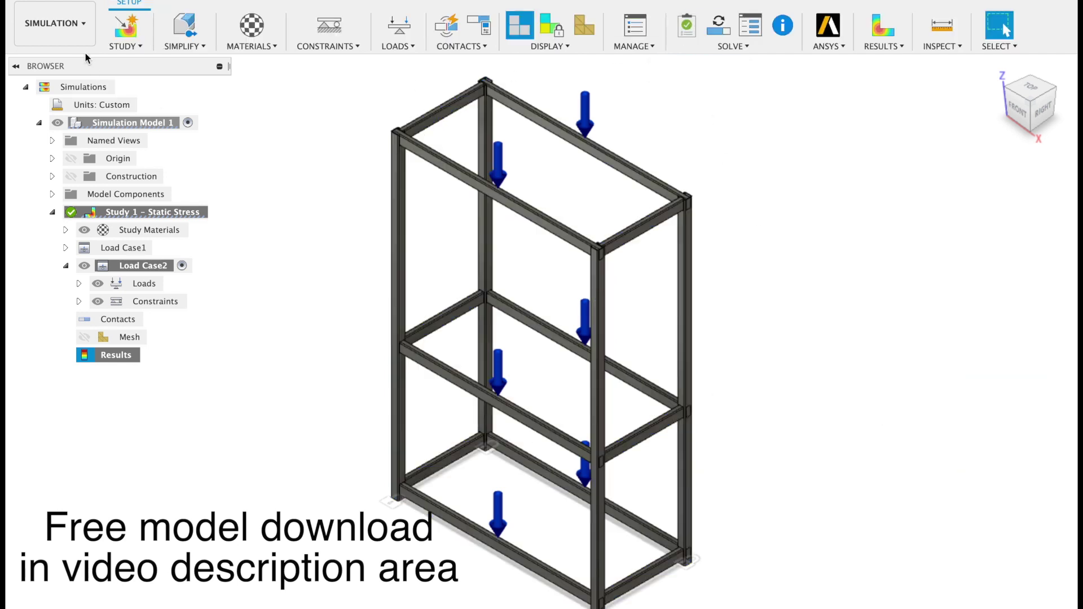
click(54, 23)
click(51, 60)
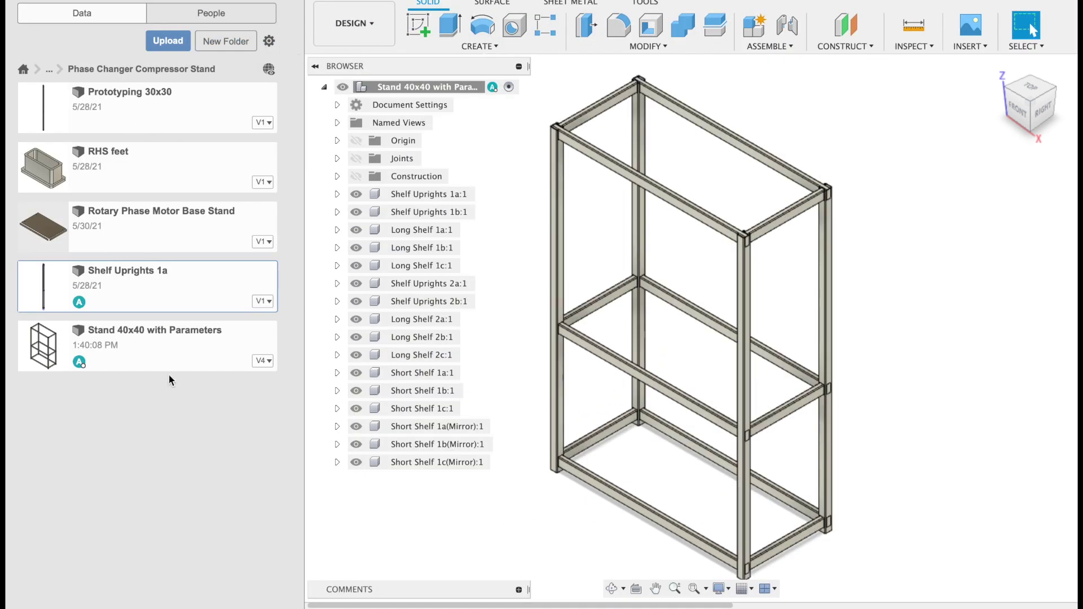
click(321, 24)
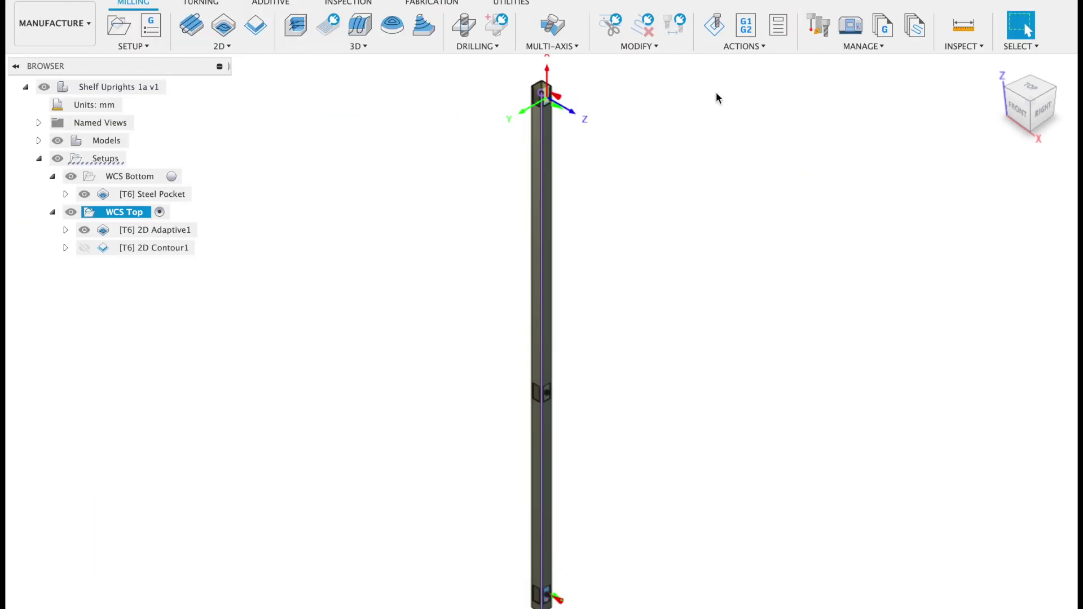
Step: Orient the shelf upright from a horizontal front view to an angled corner view
mouse_move(1007, 119)
shift+middle_down()
mouse_move(996, 148)
mouse_move(948, 194)
mouse_move(982, 249)
shift+middle_up()
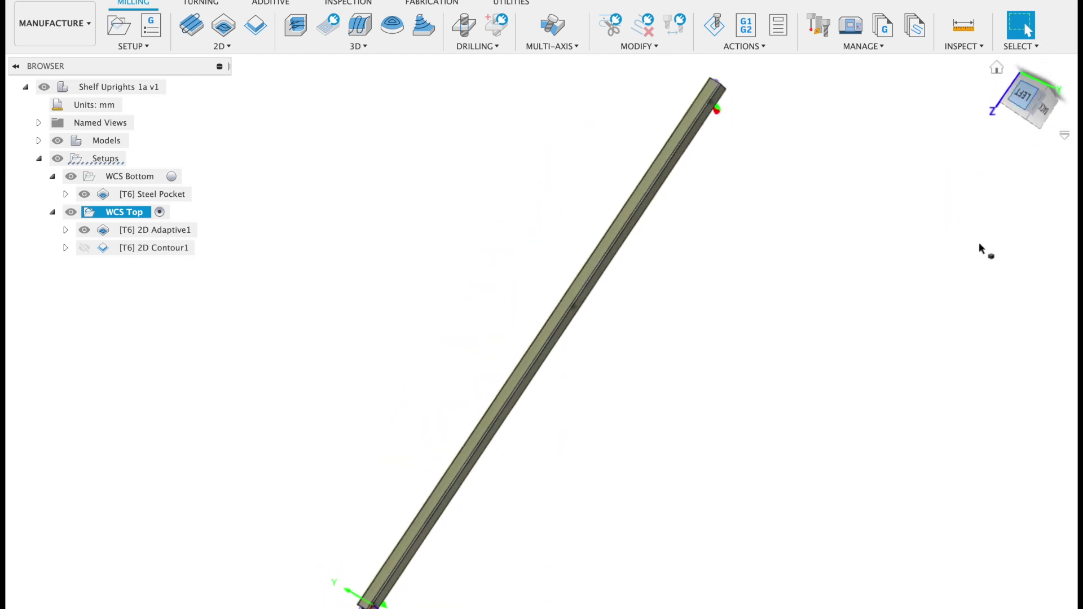
click(997, 71)
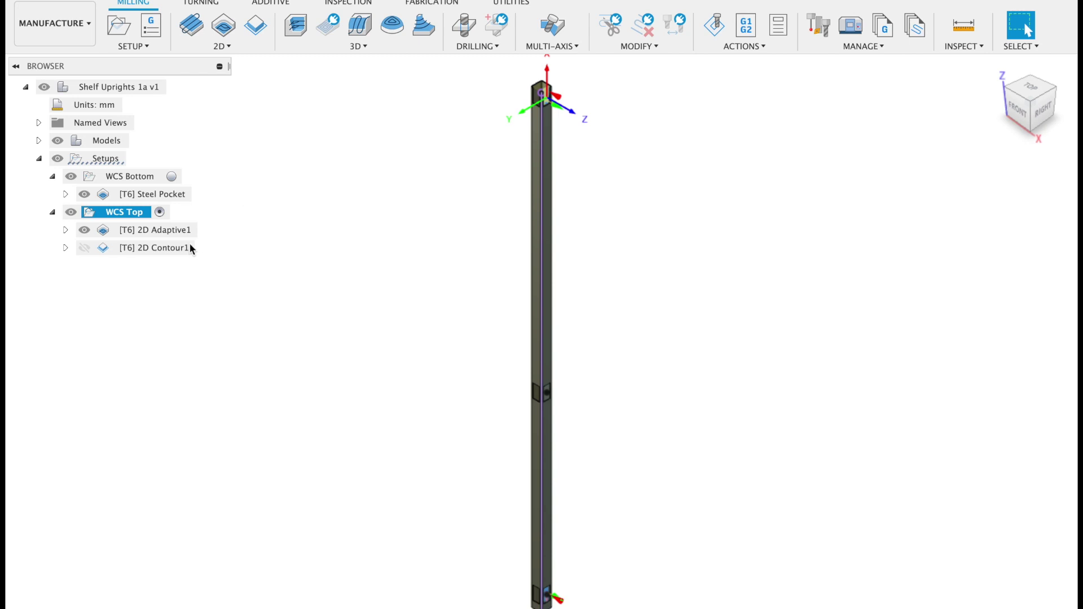
click(1022, 115)
click(1044, 72)
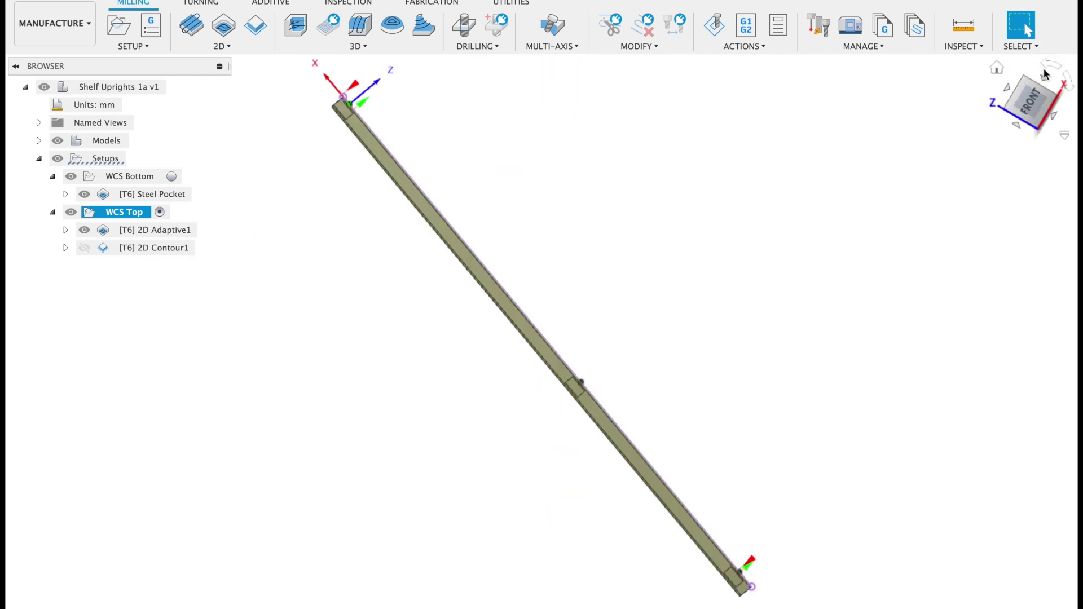
click(1013, 91)
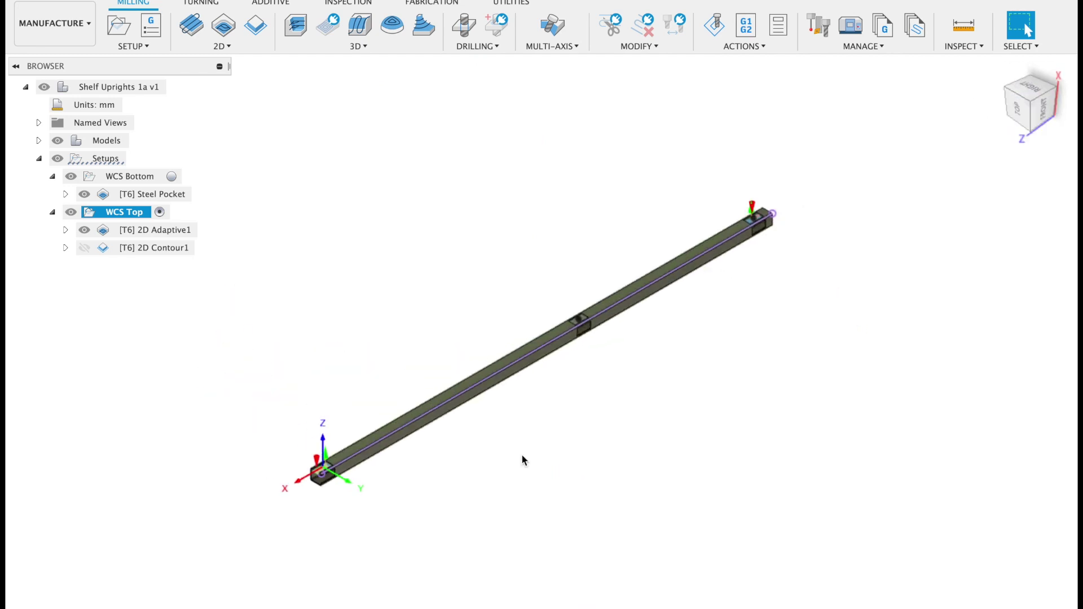
scroll(291, 513, up, 2)
scroll(256, 508, up, 2)
scroll(257, 508, up, 2)
scroll(257, 508, up, 1)
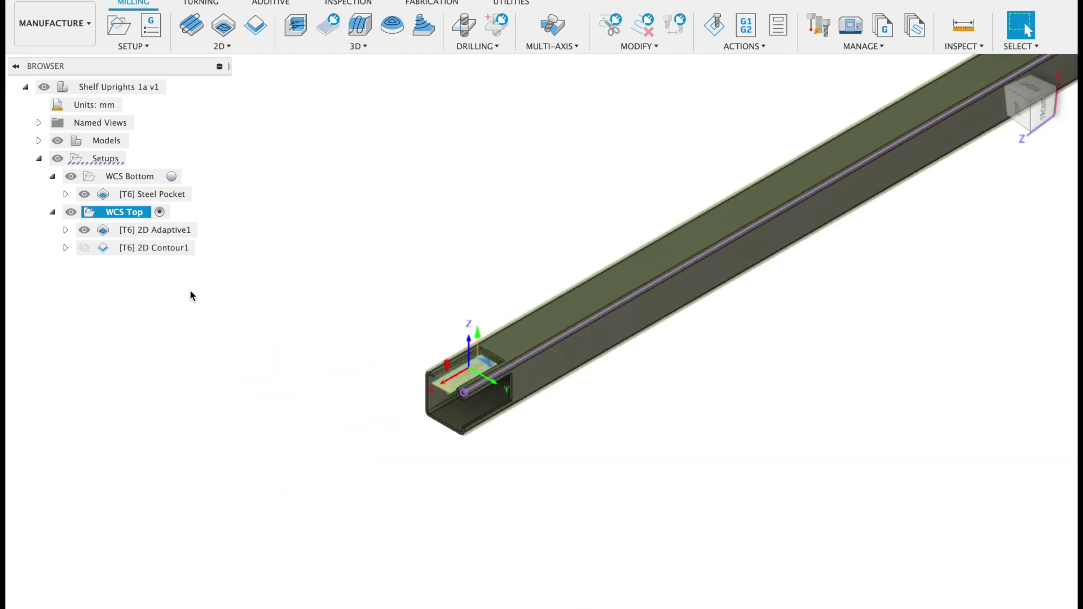
Step: Play the top-side slot toolpath simulation with the stock shown
click(705, 36)
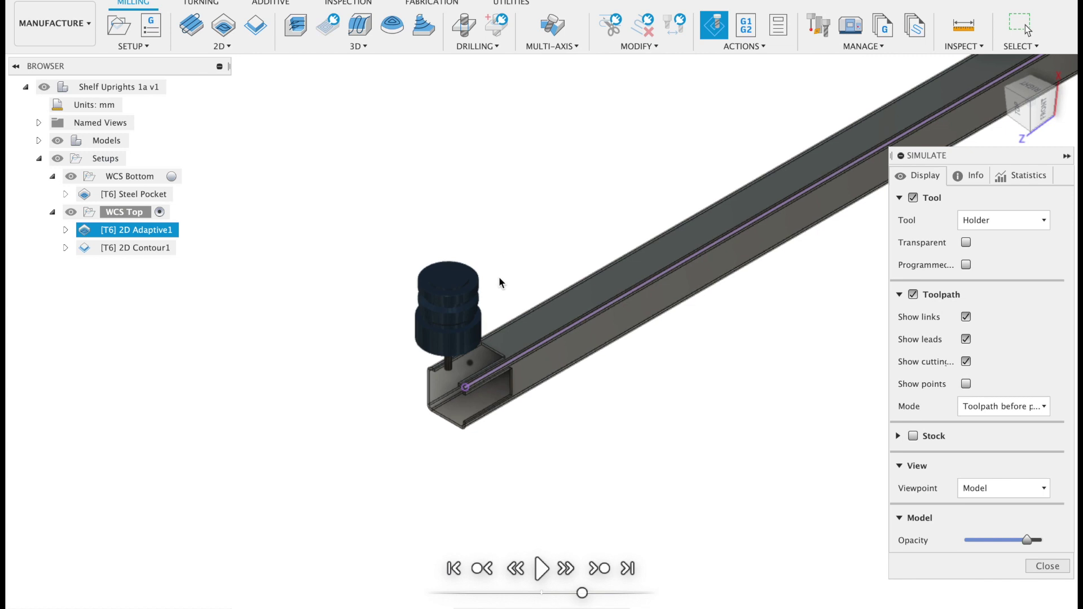
click(543, 570)
scroll(431, 437, up, 1)
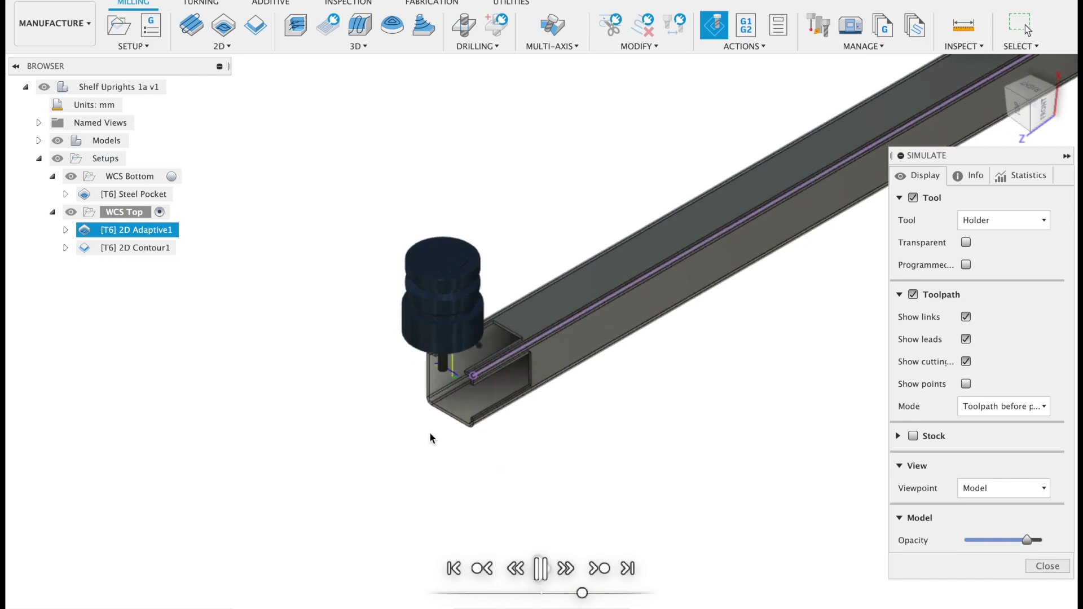
scroll(435, 381, up, 1)
scroll(440, 372, up, 1)
scroll(455, 354, up, 1)
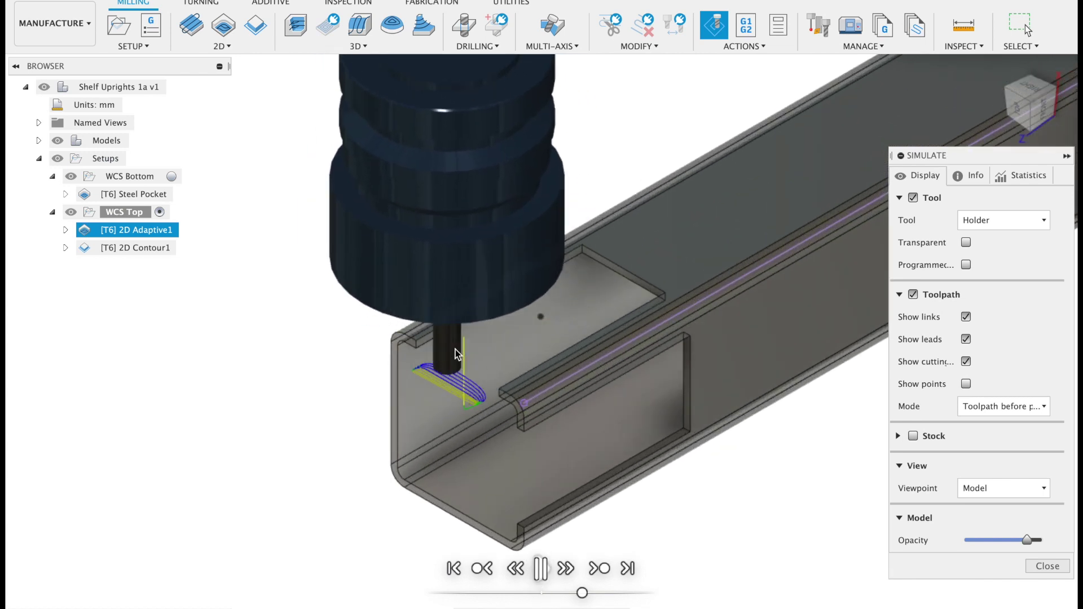
scroll(455, 350, up, 2)
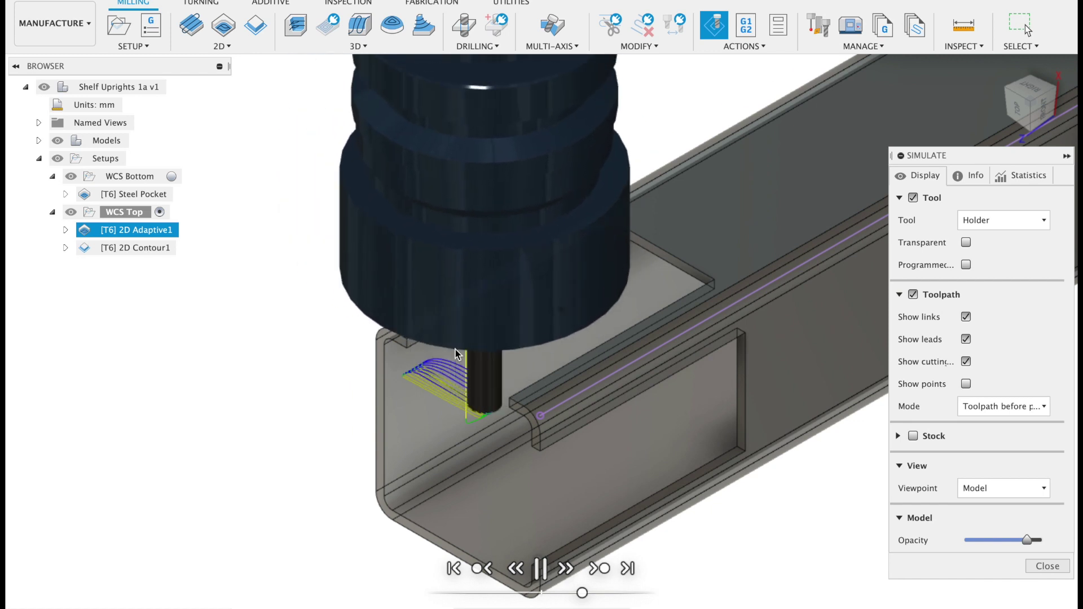
drag(990, 156, 833, 140)
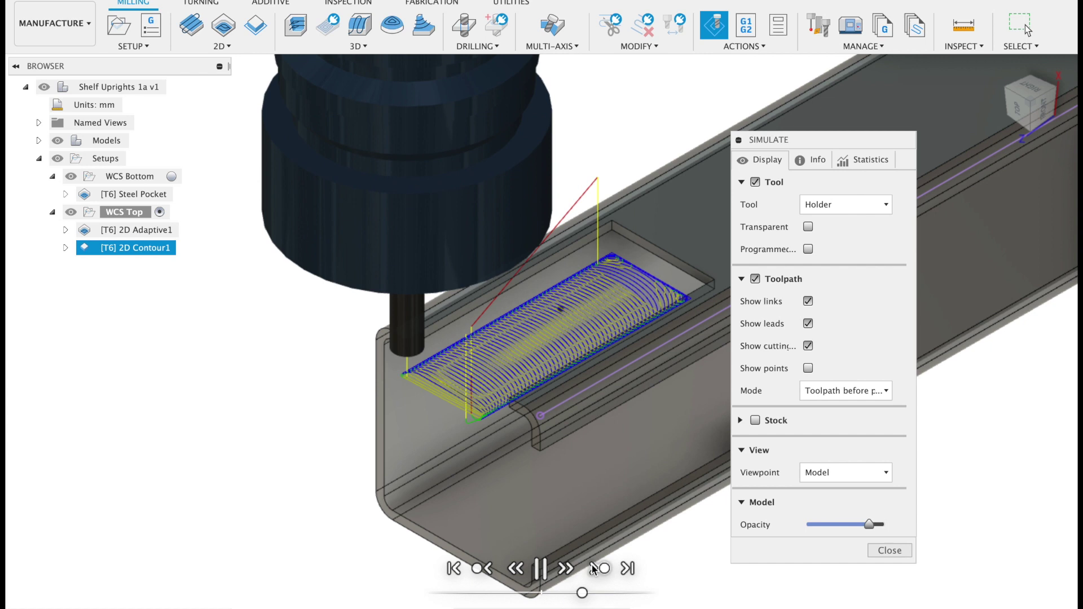
click(756, 420)
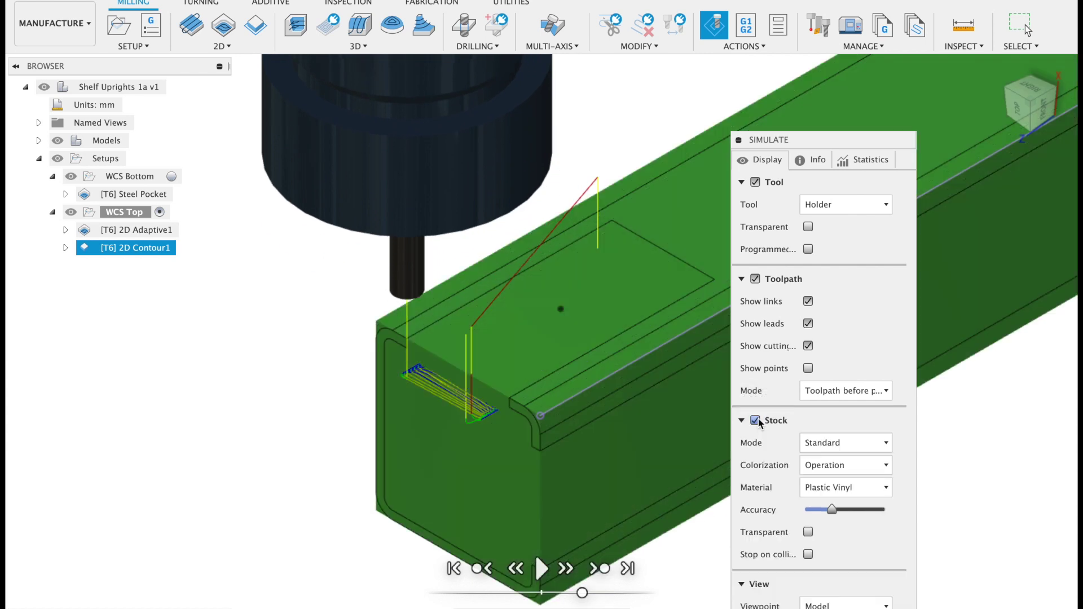
scroll(624, 231, up, 3)
scroll(621, 231, up, 2)
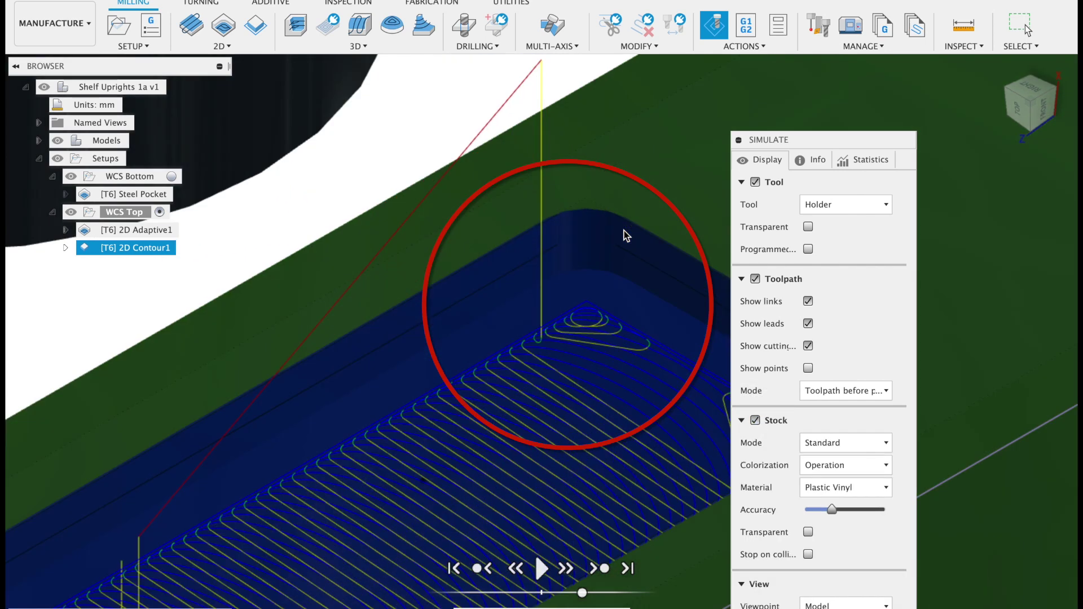
scroll(620, 229, up, 1)
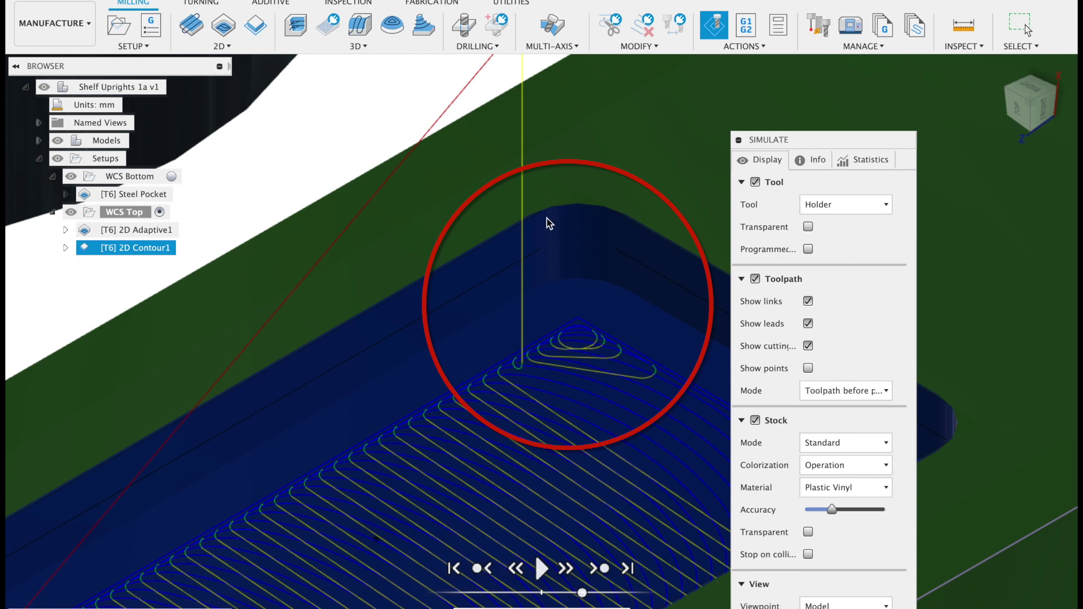
scroll(637, 241, down, 2)
scroll(636, 241, down, 2)
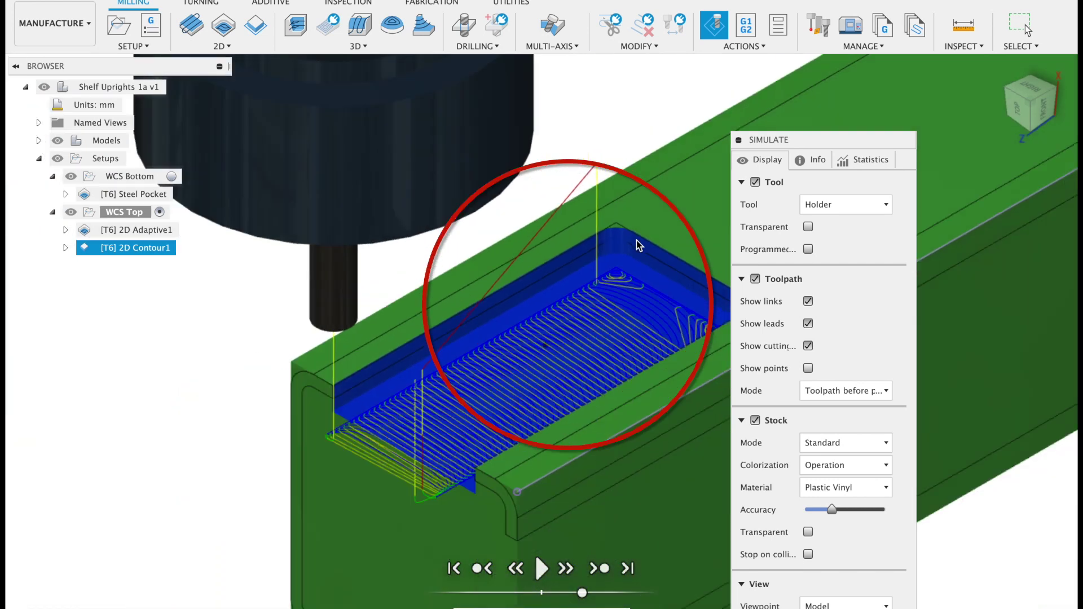
scroll(636, 241, down, 1)
drag(830, 129, 886, 68)
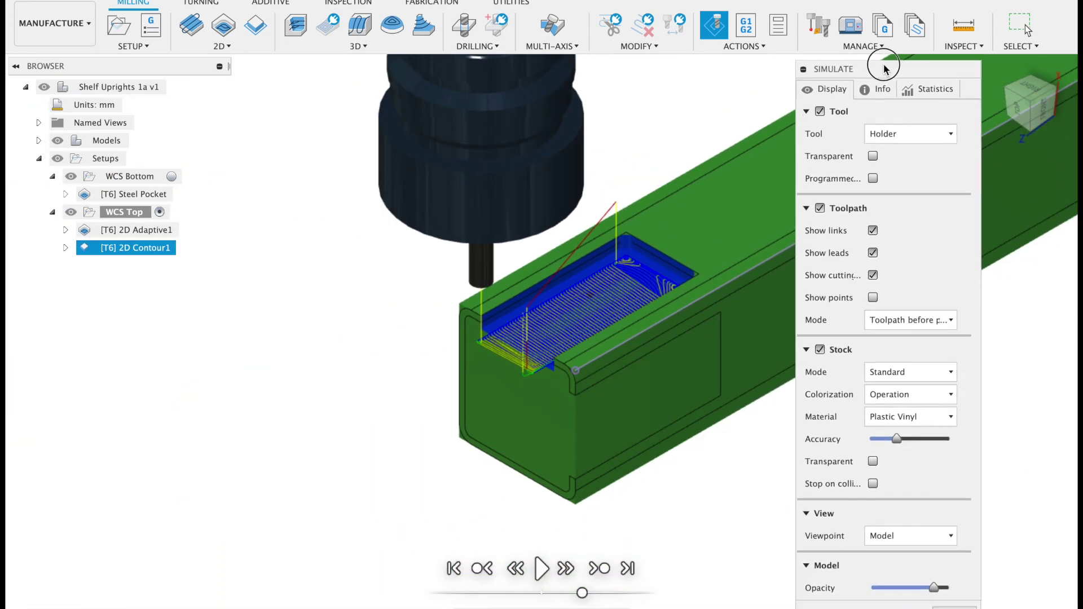
Step: Exit the simulation and review 2D Adaptive1's linking and helical ramp settings
click(1025, 27)
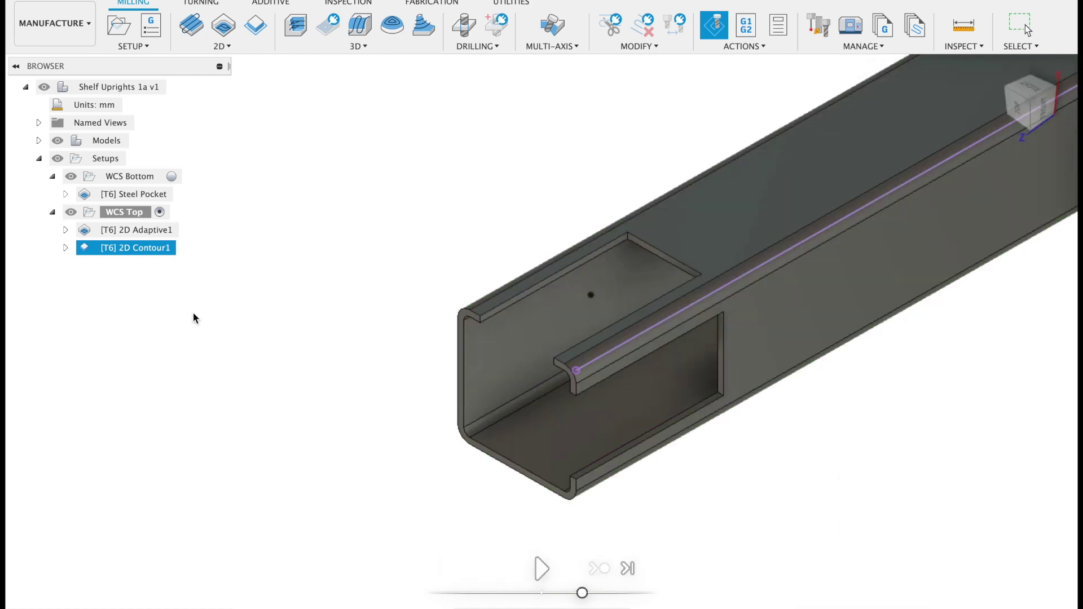
right_click(137, 231)
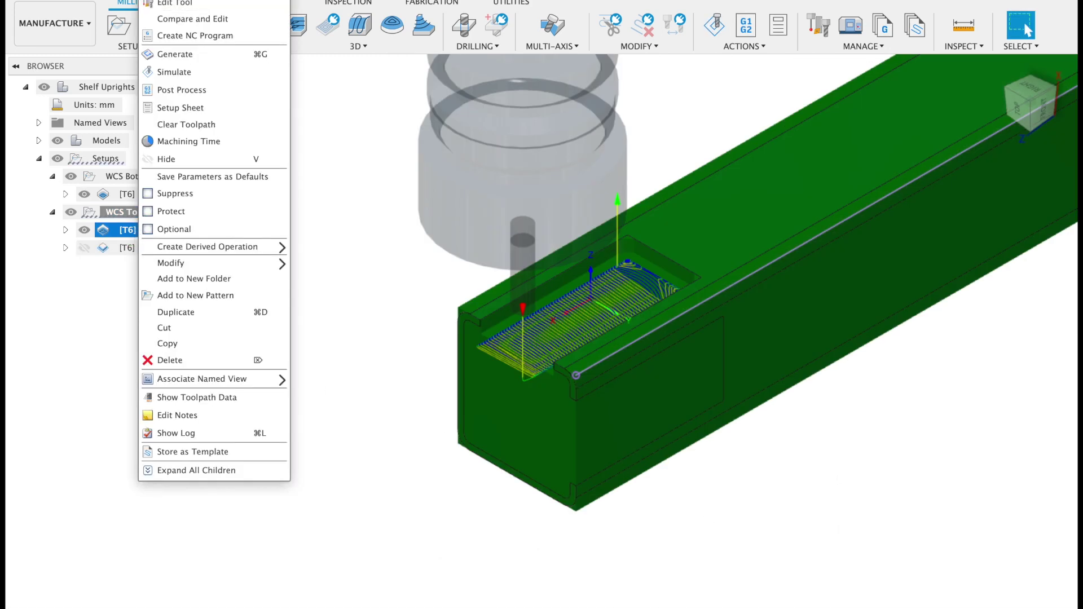
click(174, 3)
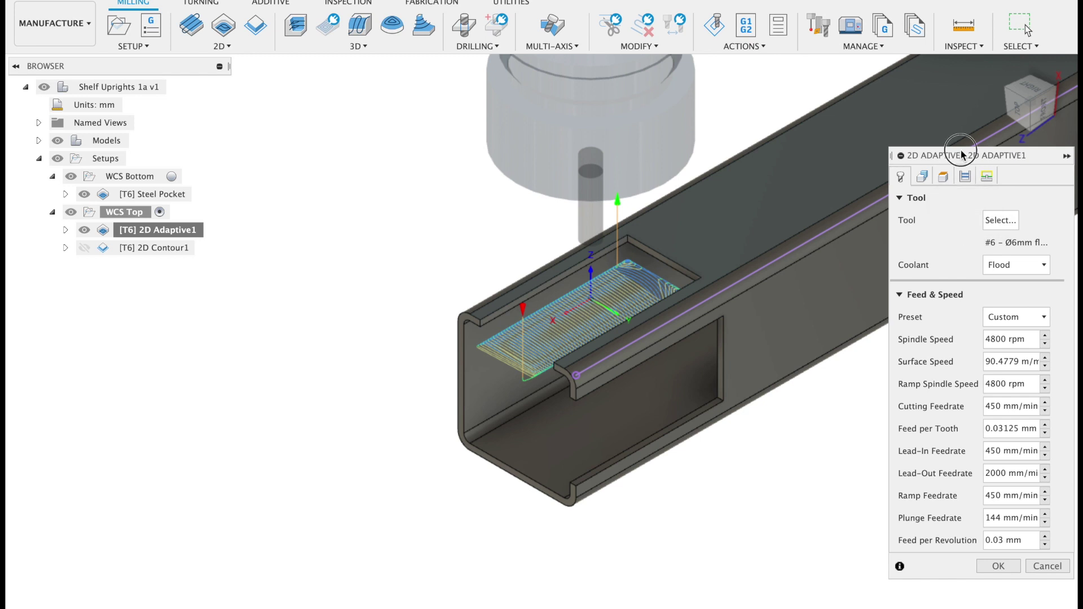
drag(962, 155, 874, 83)
click(896, 107)
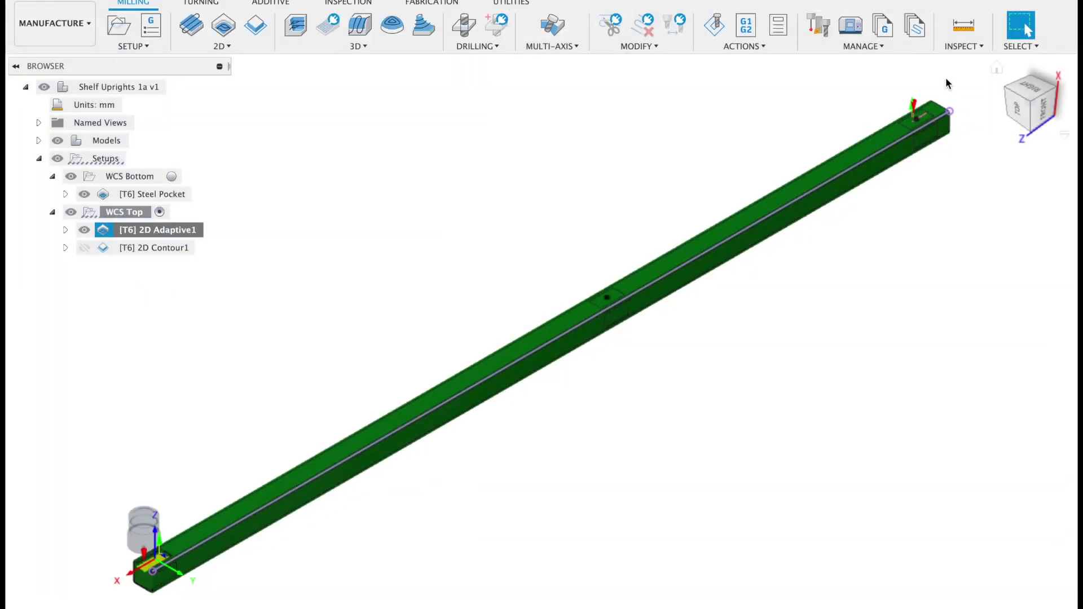
scroll(914, 80, up, 3)
scroll(961, 94, up, 2)
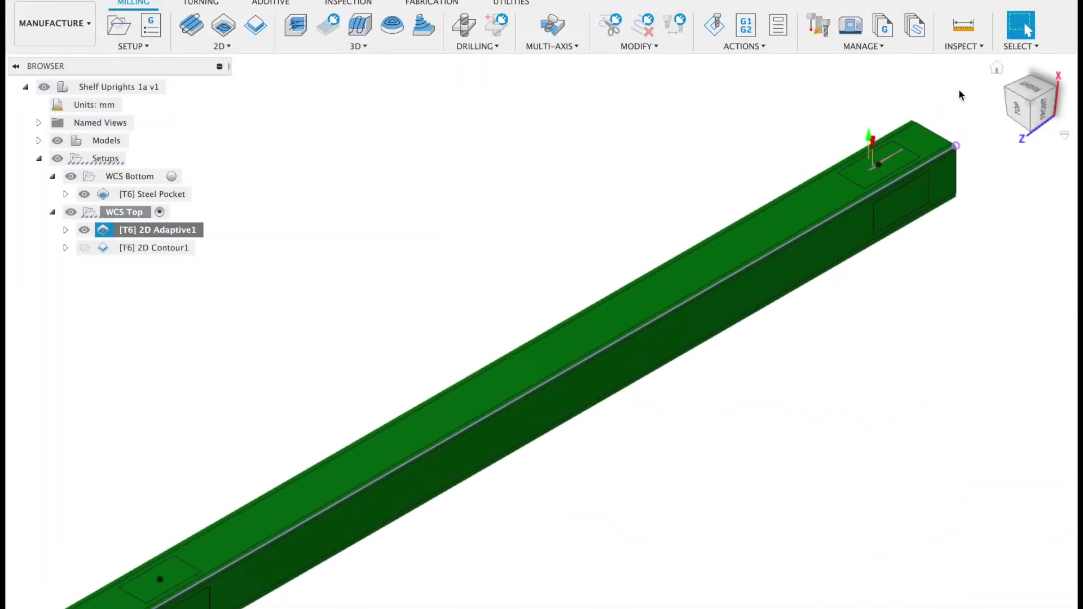
scroll(952, 128, up, 2)
scroll(952, 133, up, 3)
scroll(952, 134, up, 2)
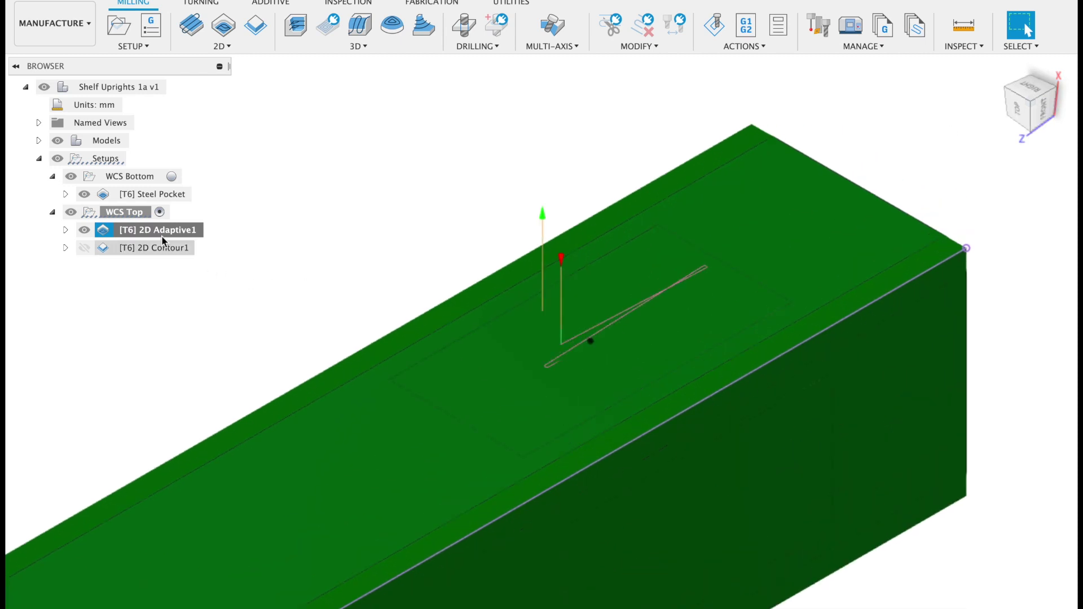
Step: Activate WCS Bottom, play the Steel Pocket simulation with stock toggled, then close it
click(136, 180)
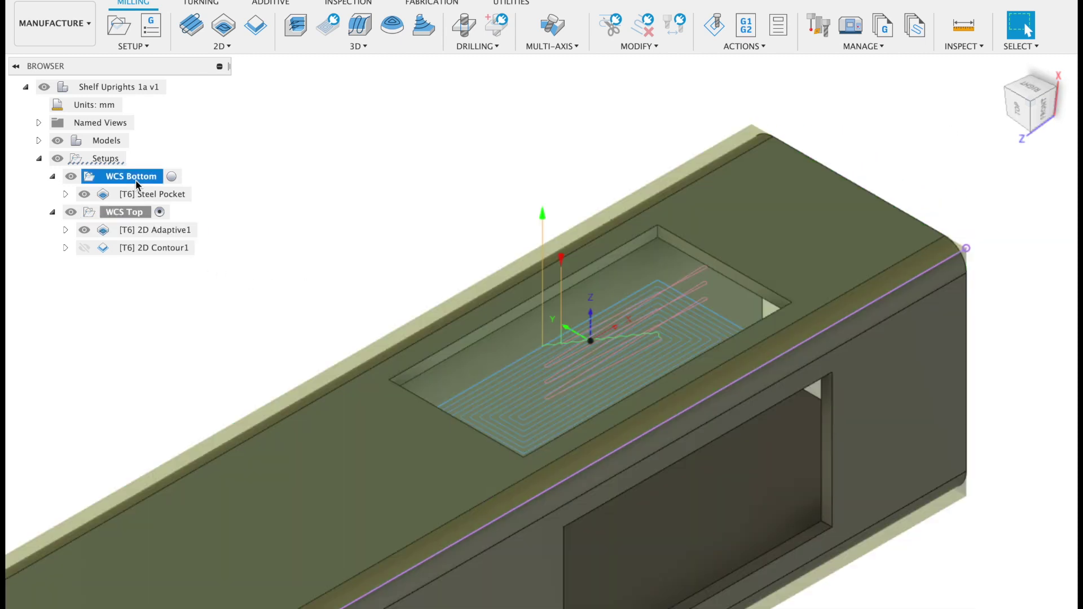
click(172, 177)
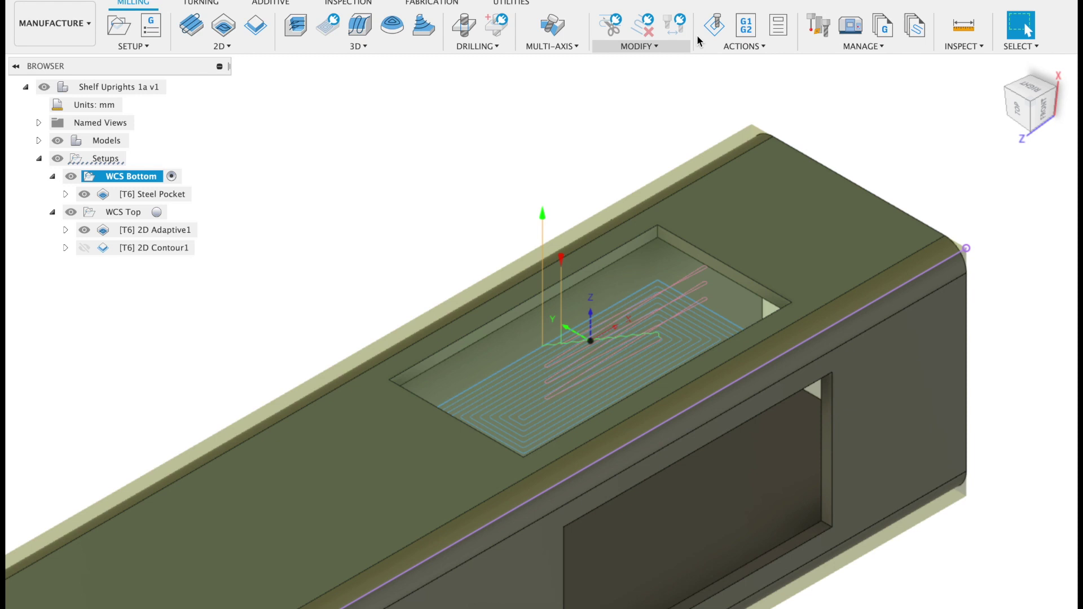
click(713, 26)
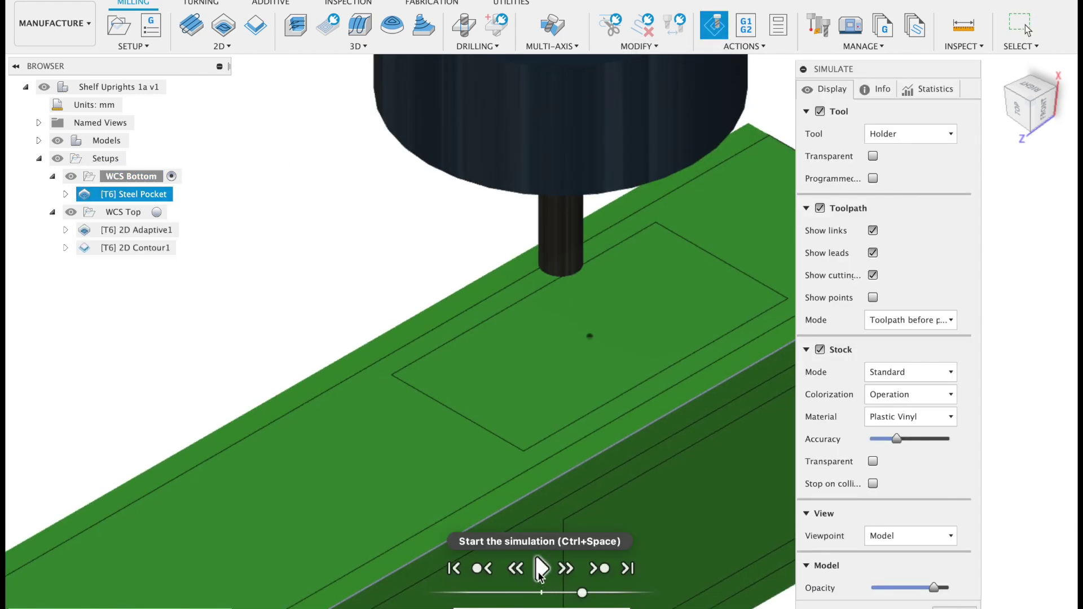
click(540, 568)
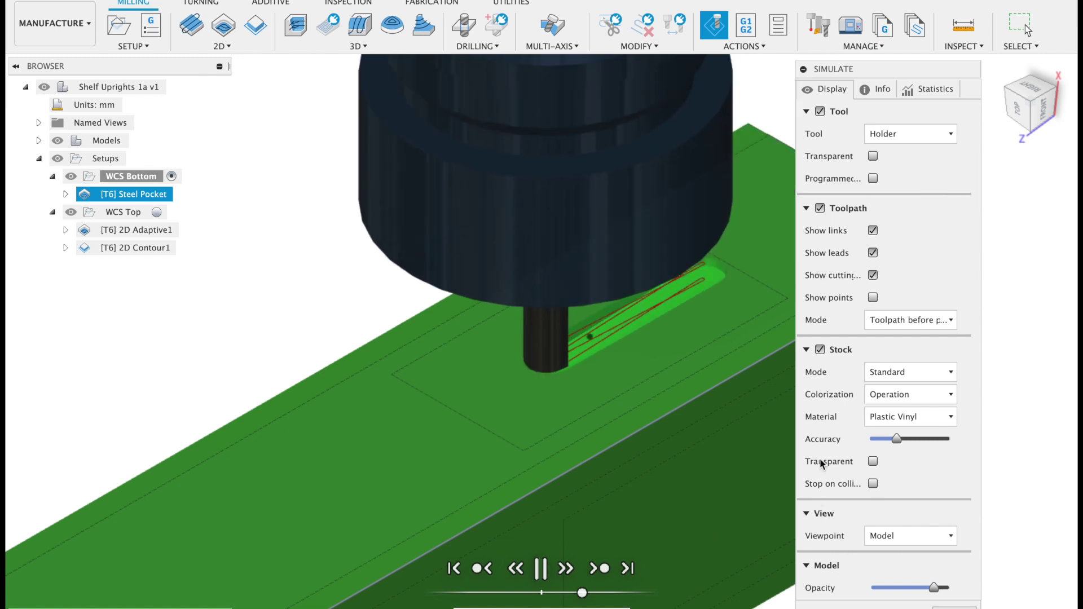
click(819, 350)
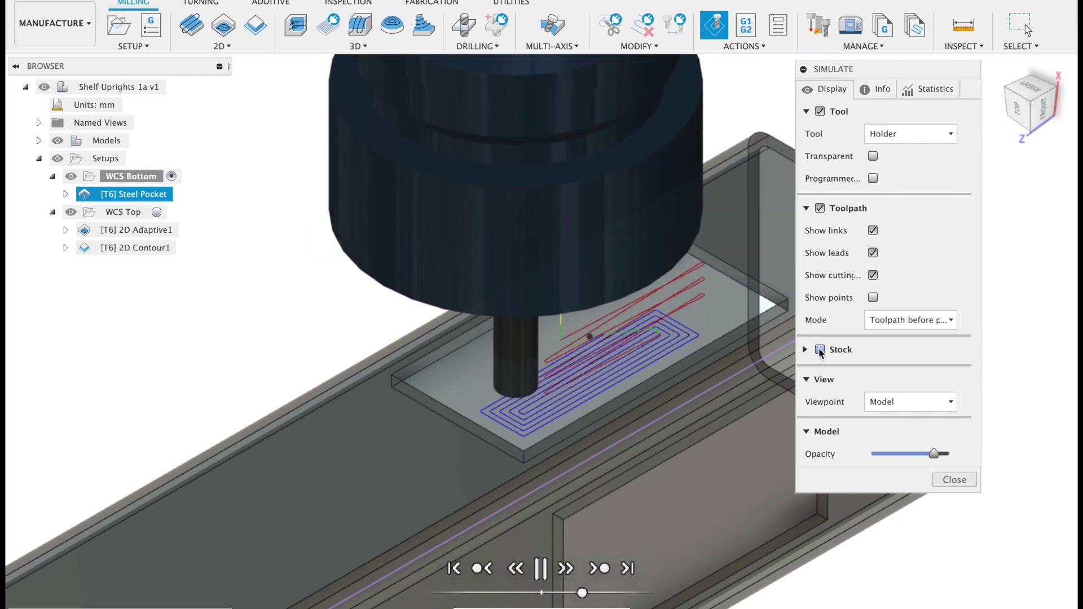
click(821, 350)
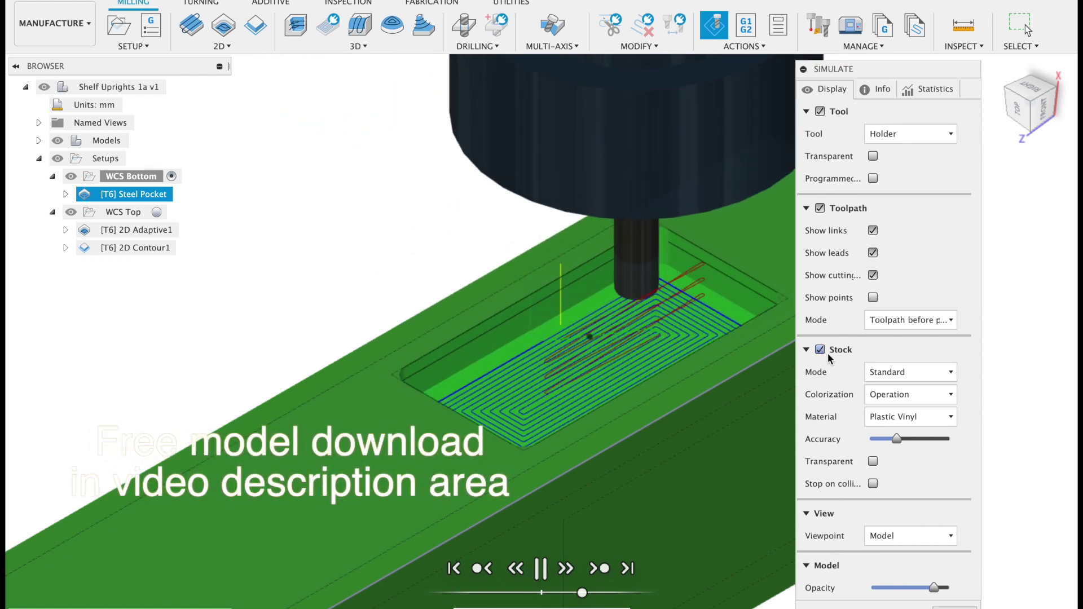
scroll(660, 229, up, 2)
scroll(661, 229, up, 3)
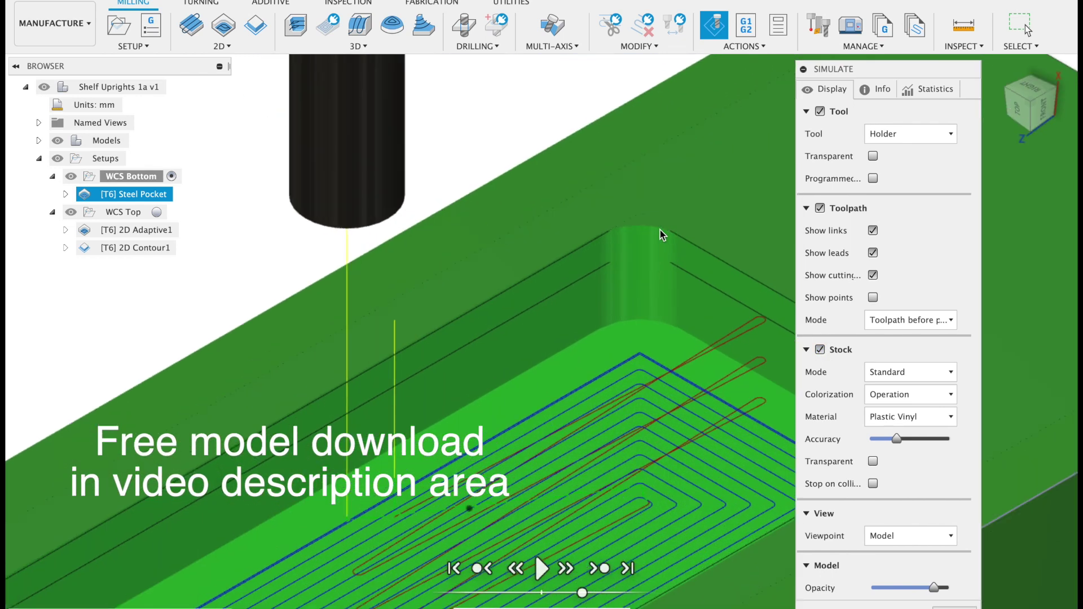
scroll(660, 229, up, 3)
scroll(682, 293, up, 2)
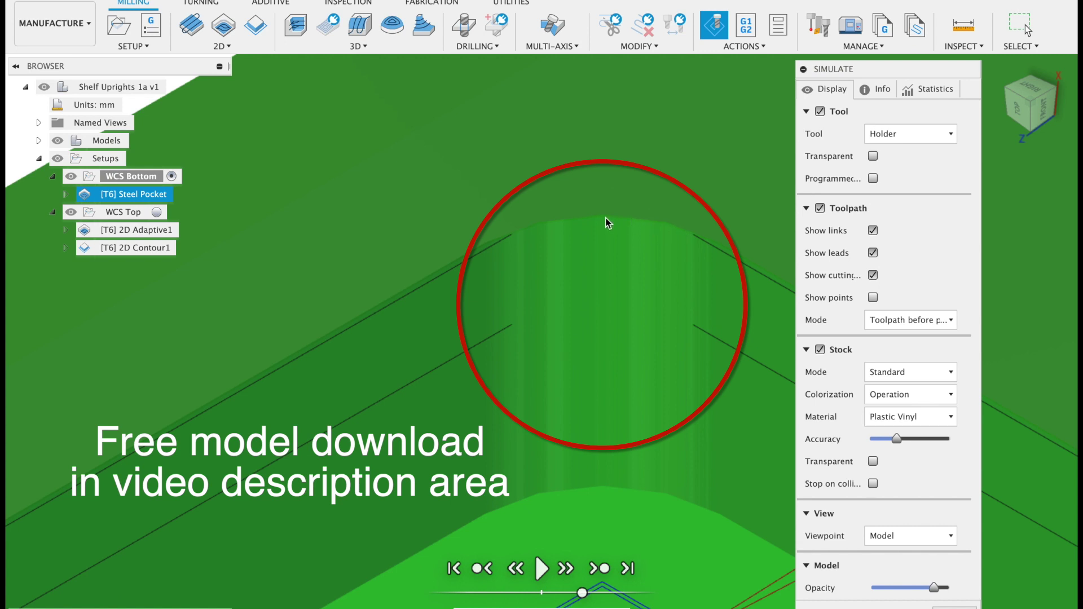
click(952, 606)
Step: Return to the home view showing the whole upright
click(996, 68)
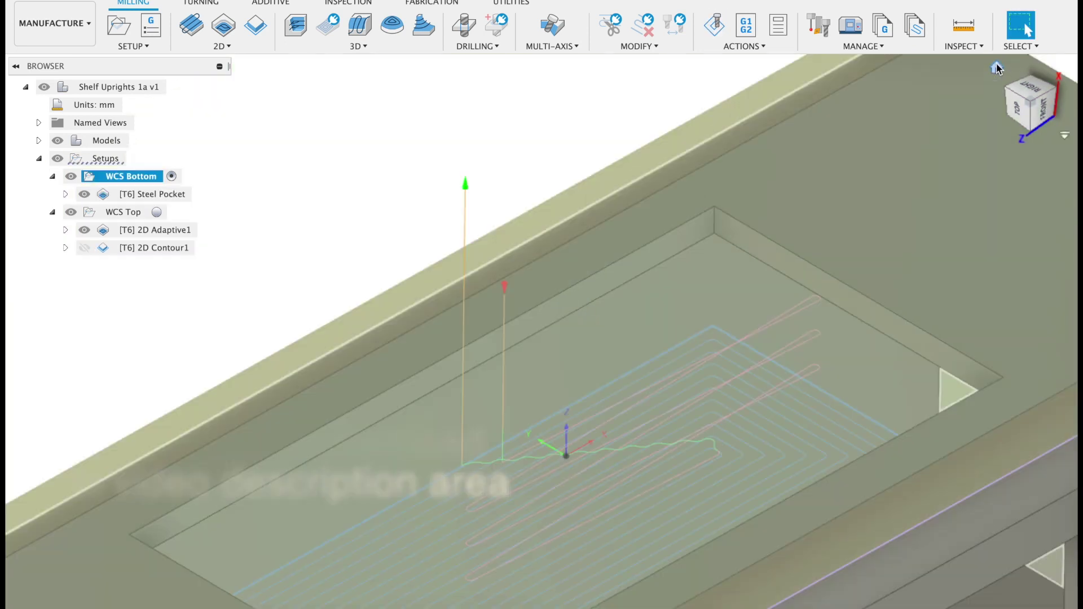